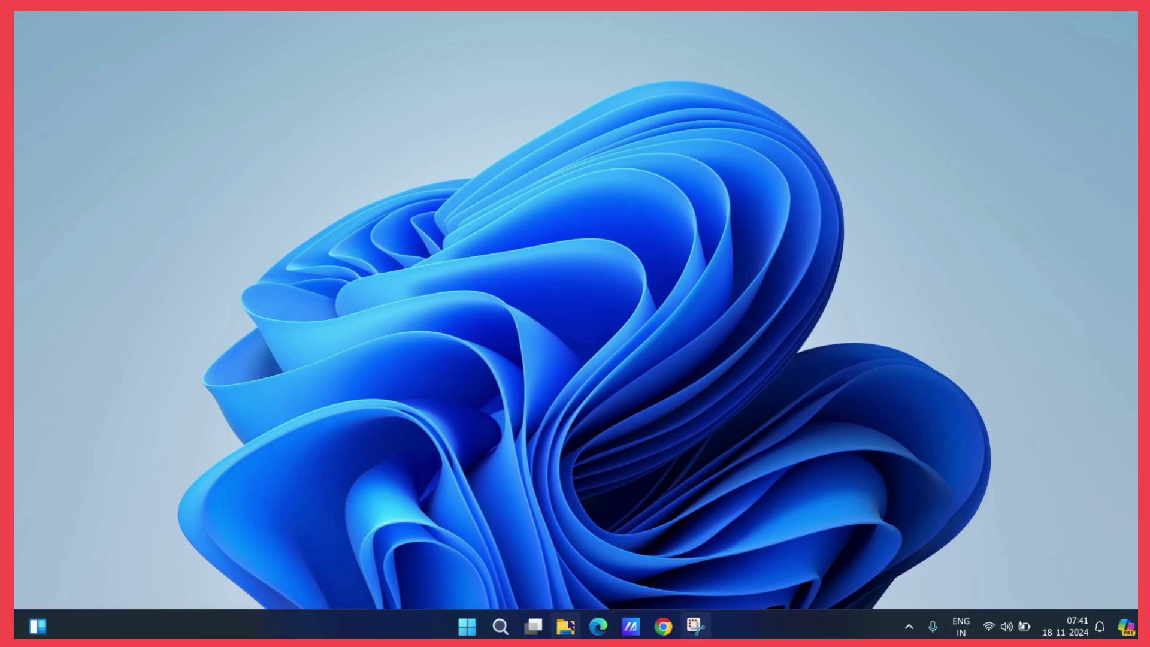
Preview PrinceCatalogue.pdf from the Desktop folder in File Explorer, scrolling through it
left_click(567, 626)
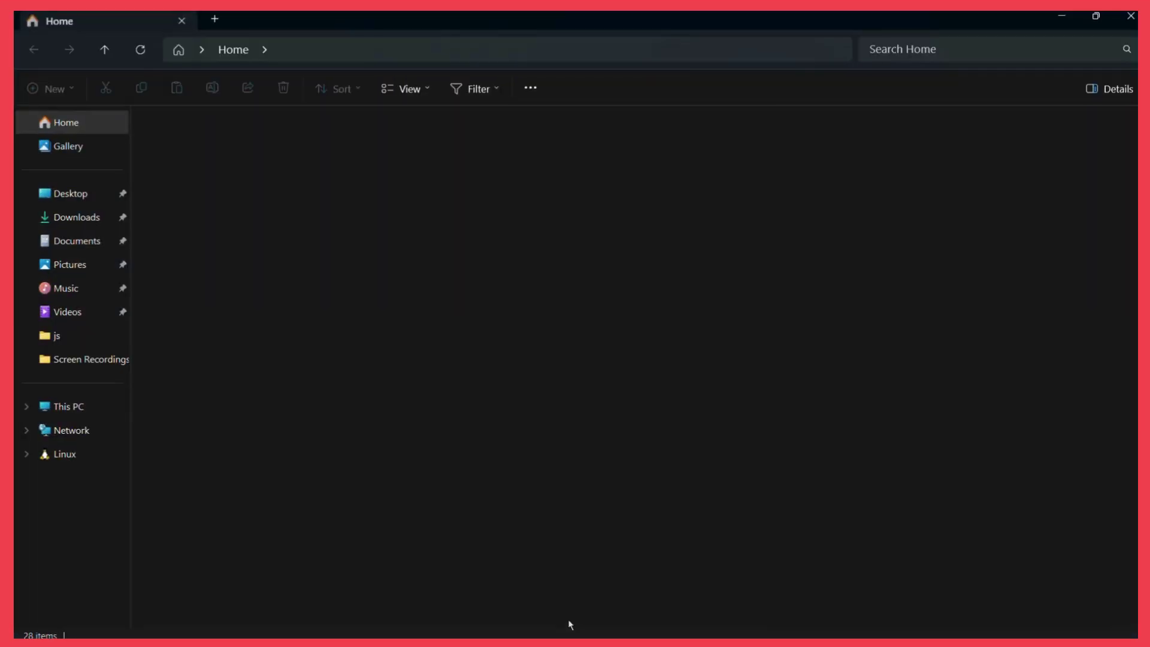
left_click(67, 194)
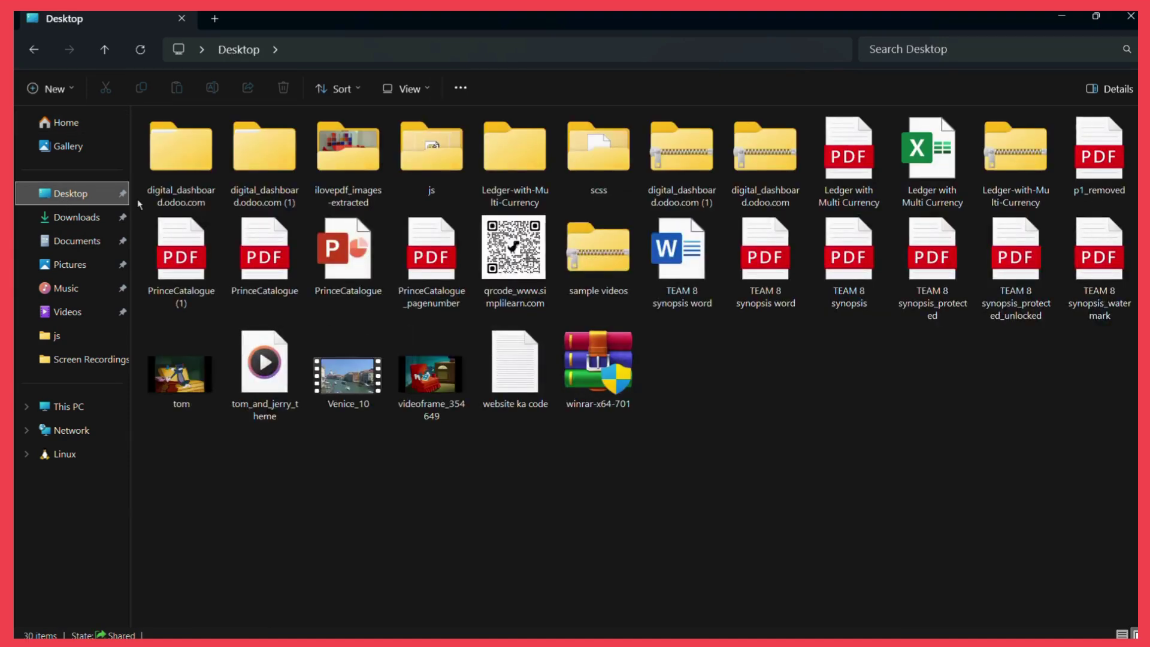
double_click(276, 299)
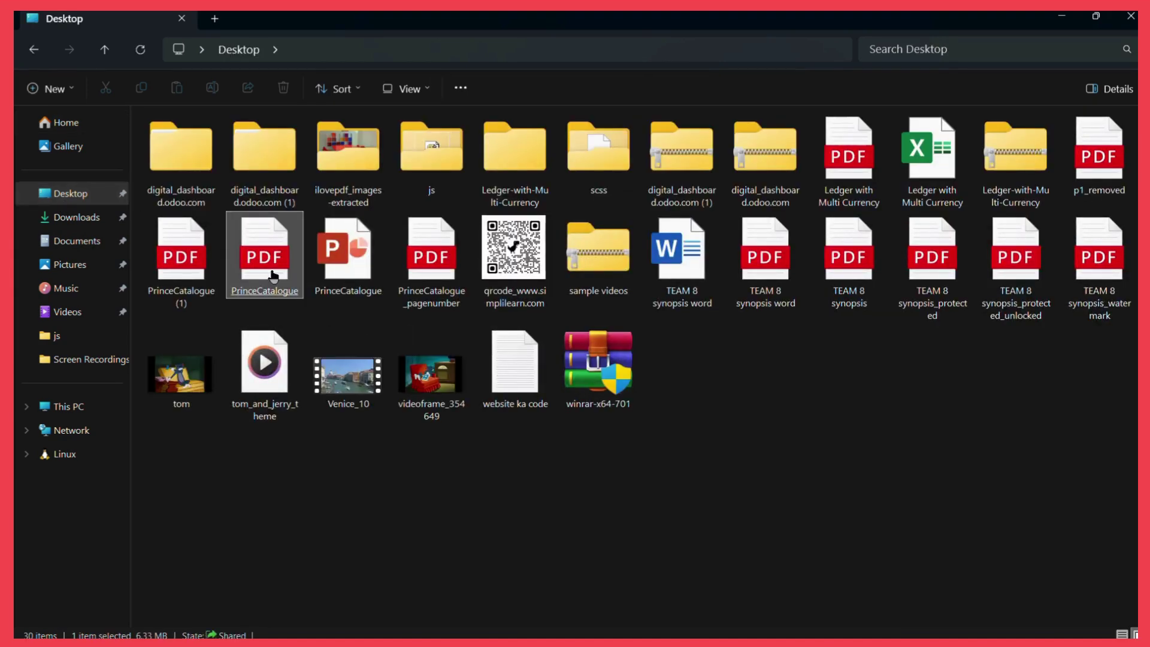
scroll(539, 359, "down", 10)
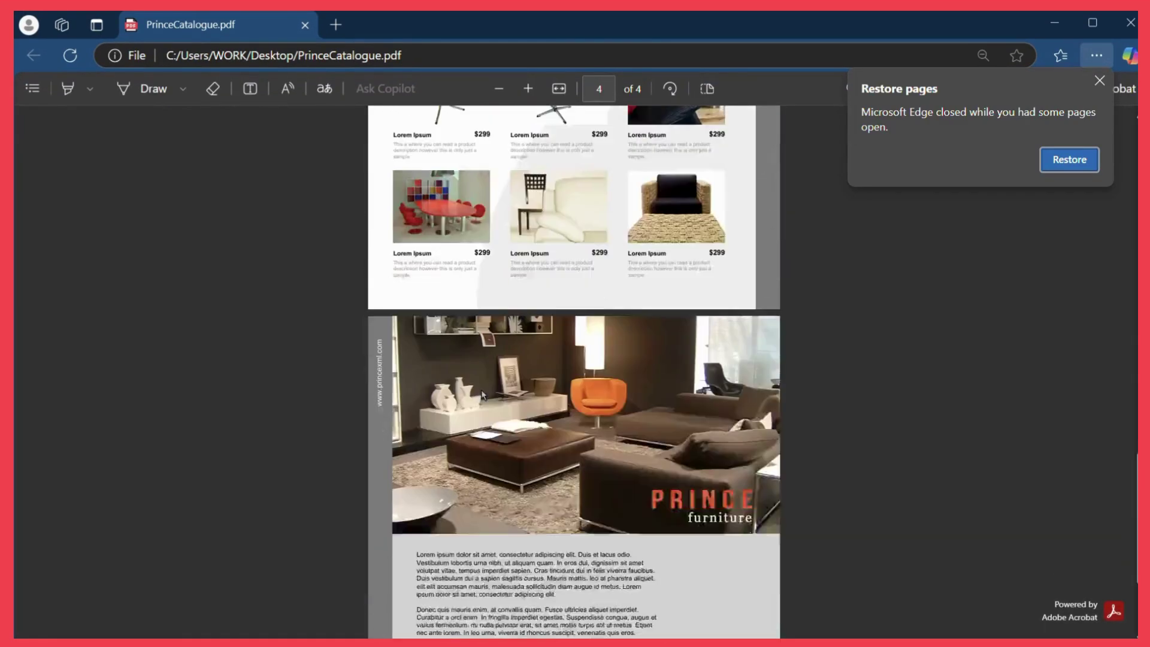
scroll(539, 359, "down", 10)
left_click(1057, 27)
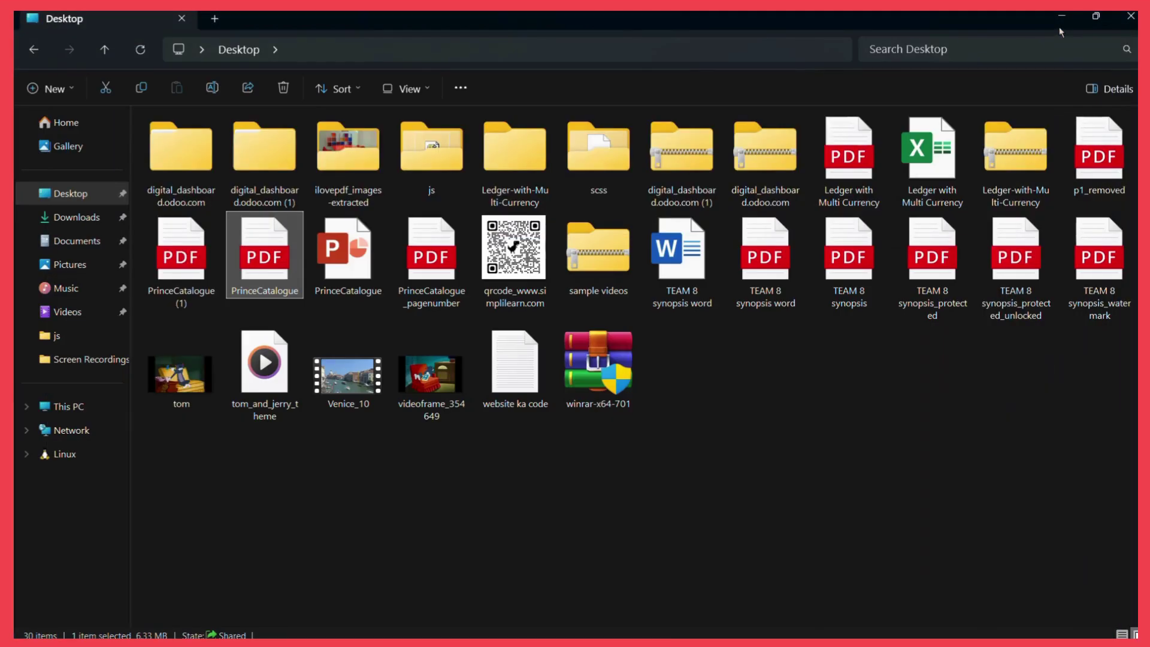
Preview TEAM 8 synopsis.pdf, dismiss Edge's restore offer, and end on the synopsis tab
double_click(845, 252)
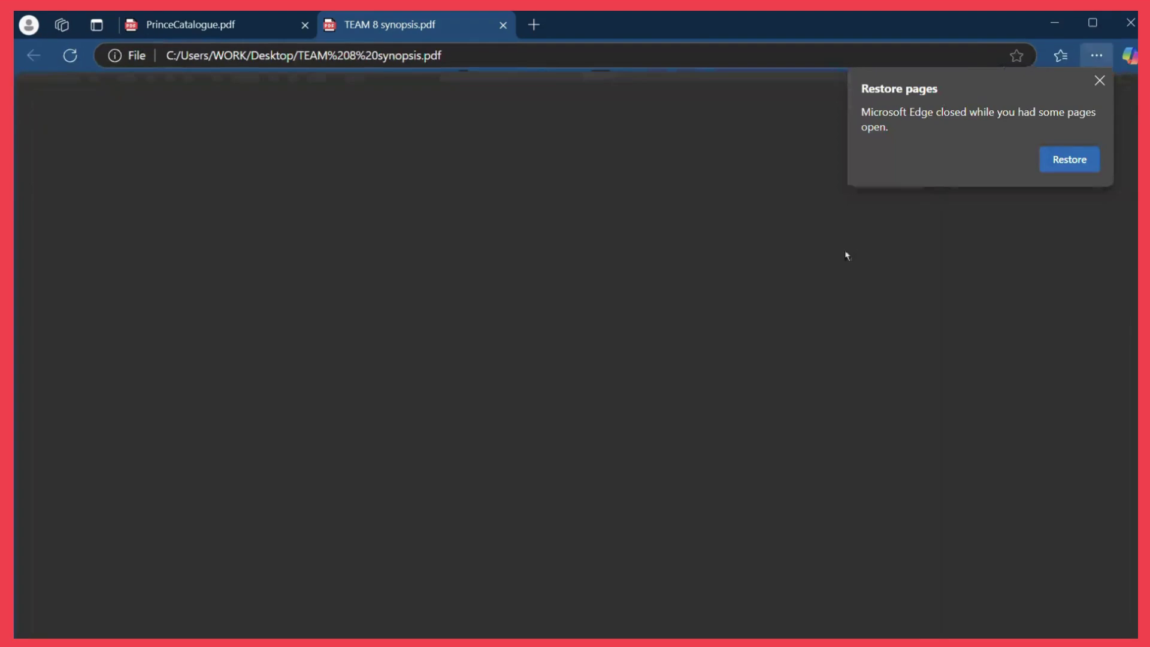
scroll(717, 431, "down", 5)
scroll(725, 430, "up", 5)
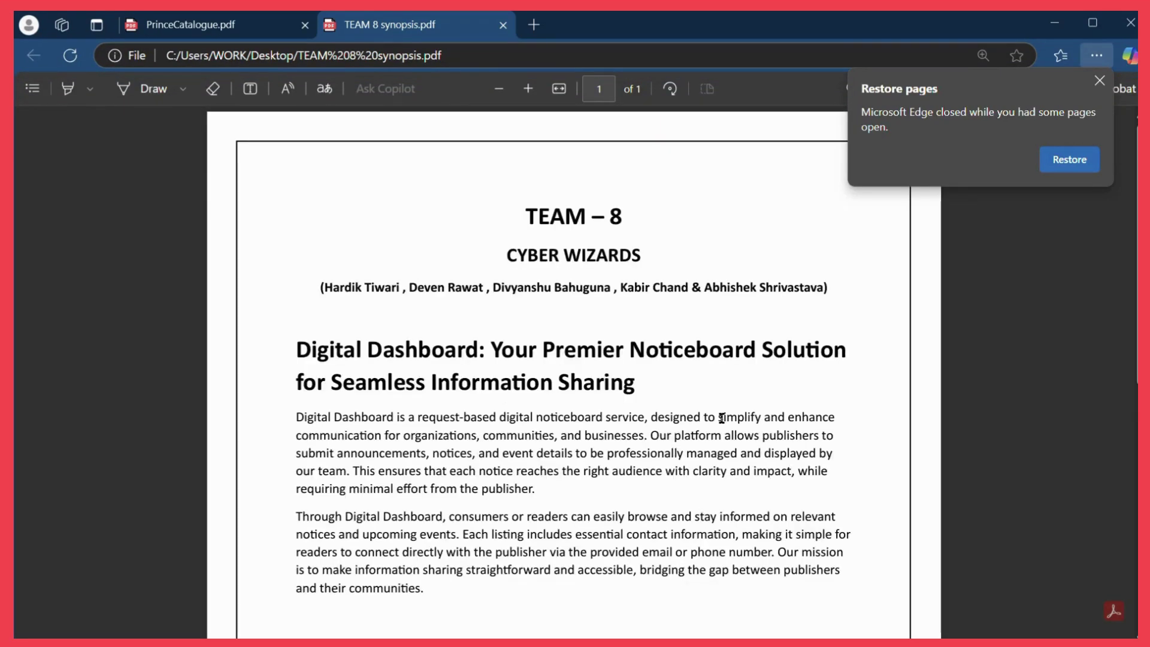
left_click(1101, 84)
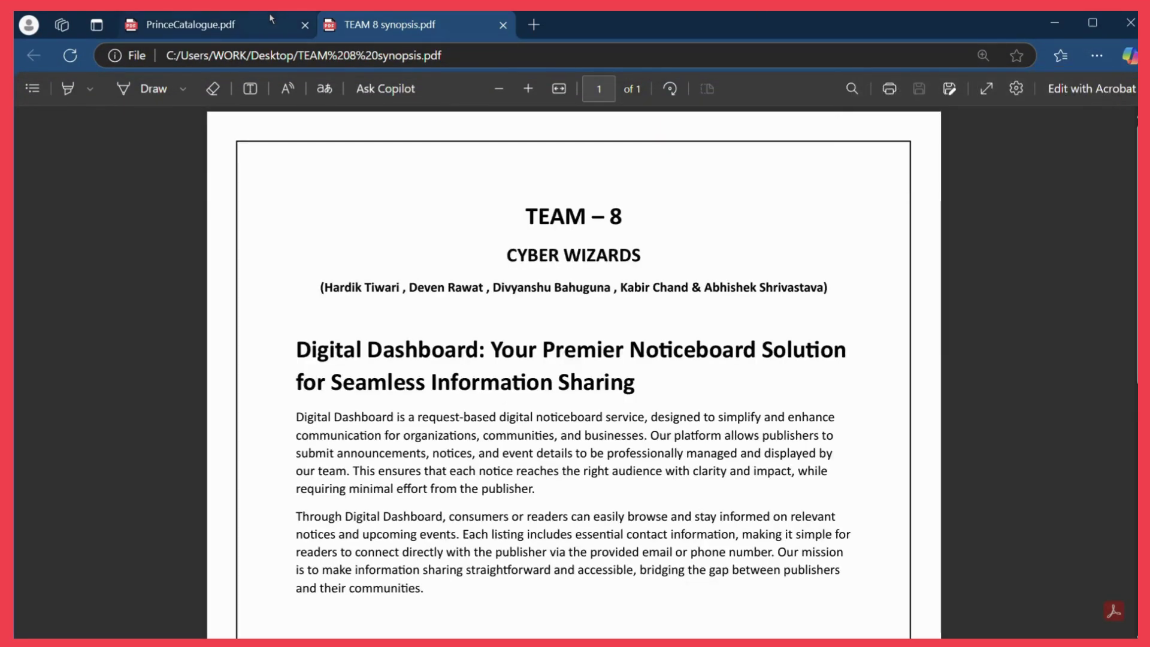
left_click(306, 20)
left_click(377, 24)
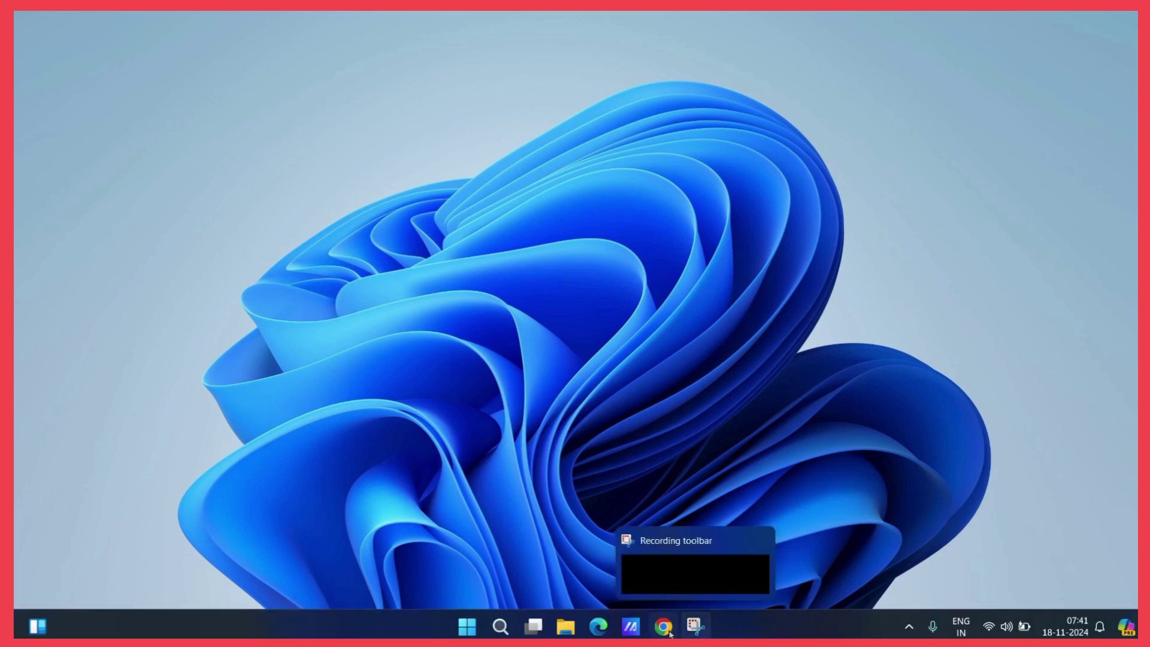
Search Google for 'i love pdf' in a maximized Chrome window
left_click(664, 627)
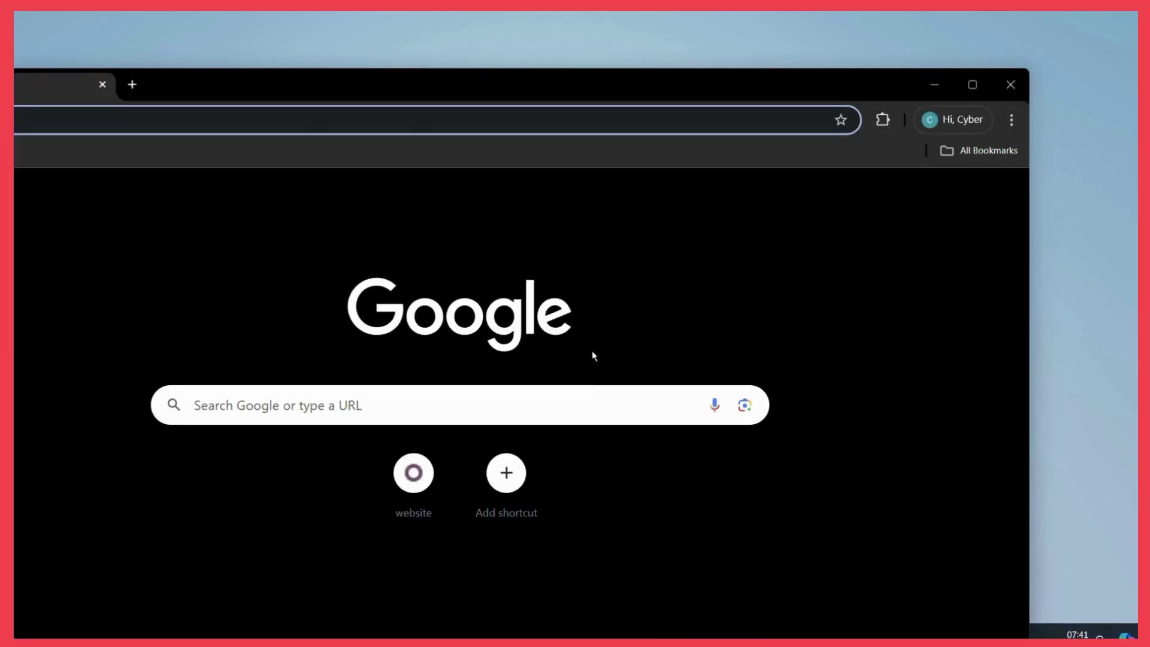
left_click(971, 86)
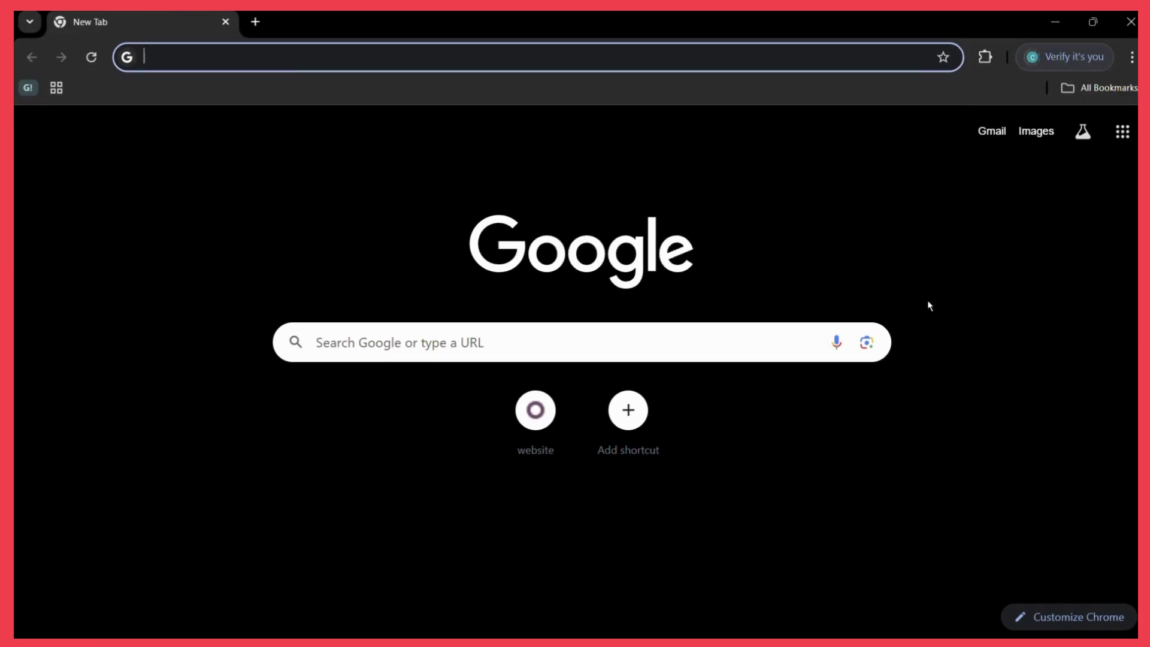
left_click(371, 357)
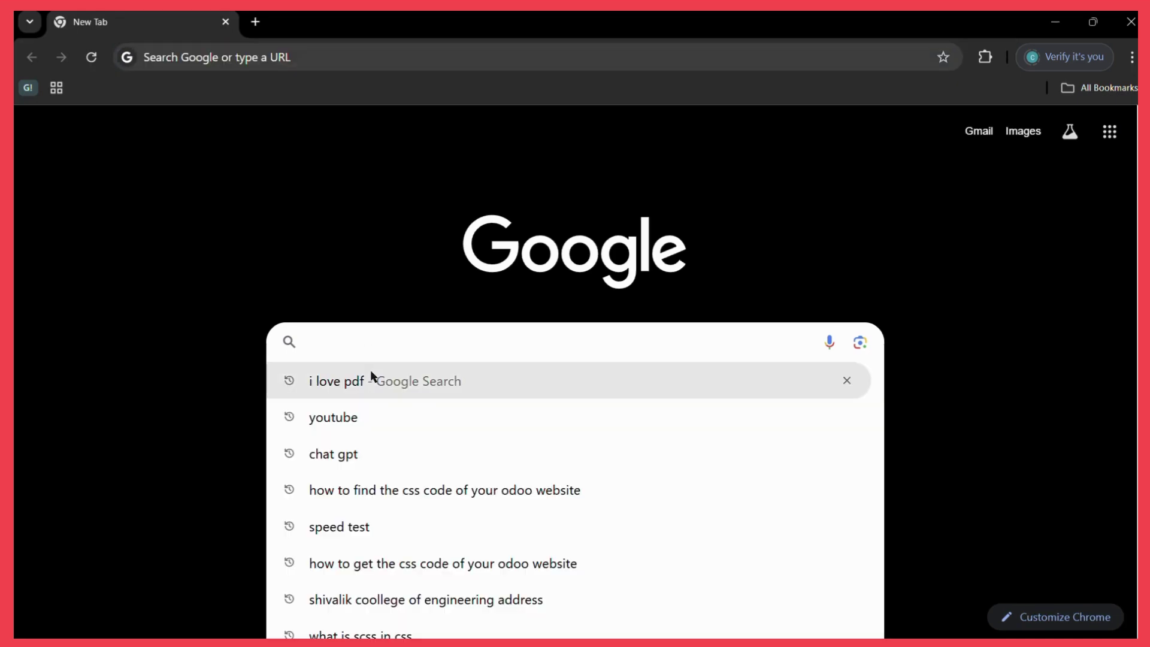
left_click(372, 376)
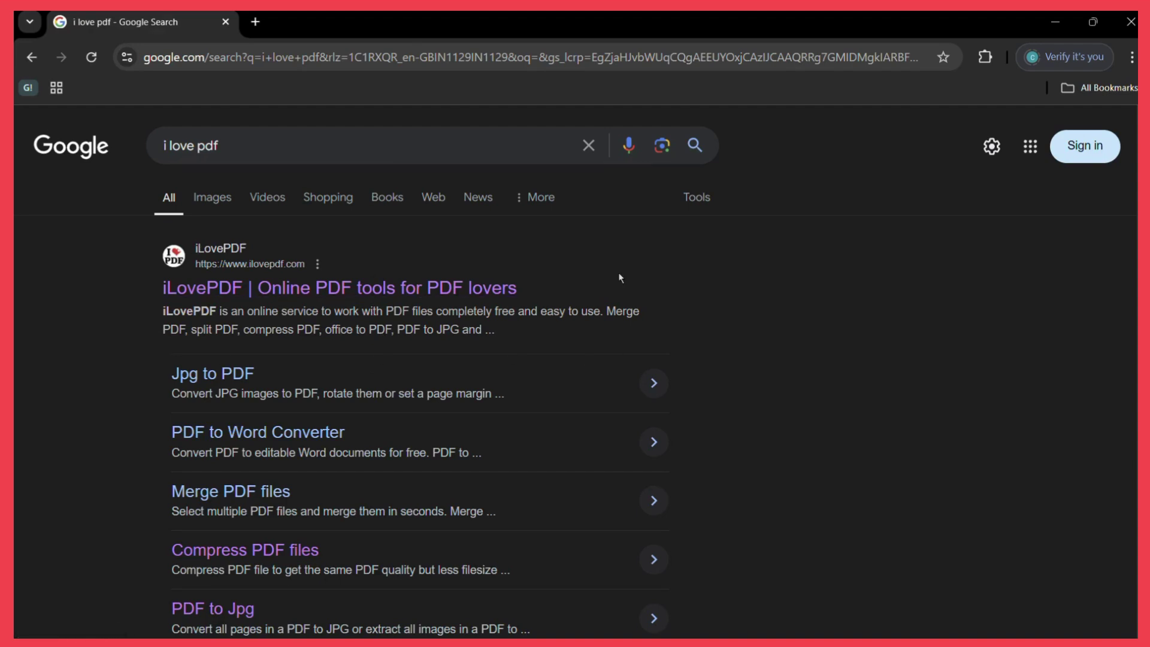
Open iLovePDF's Merge PDF tool and add PrinceCatalogue.pdf as the first file
left_click(306, 296)
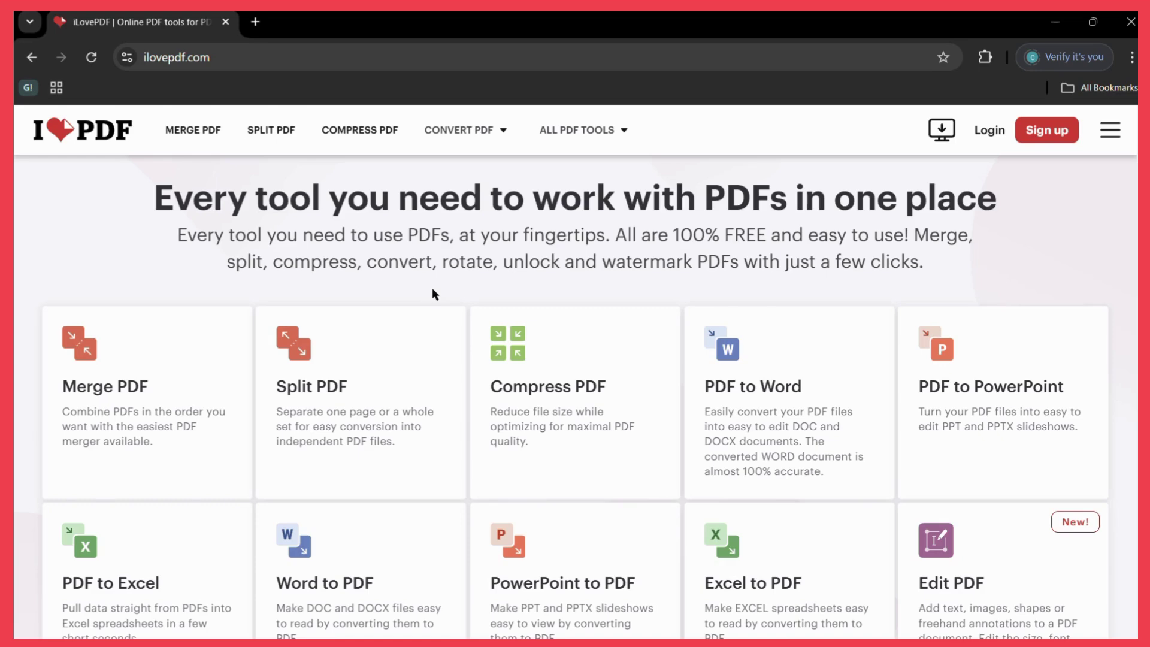
scroll(433, 290, "down", 2)
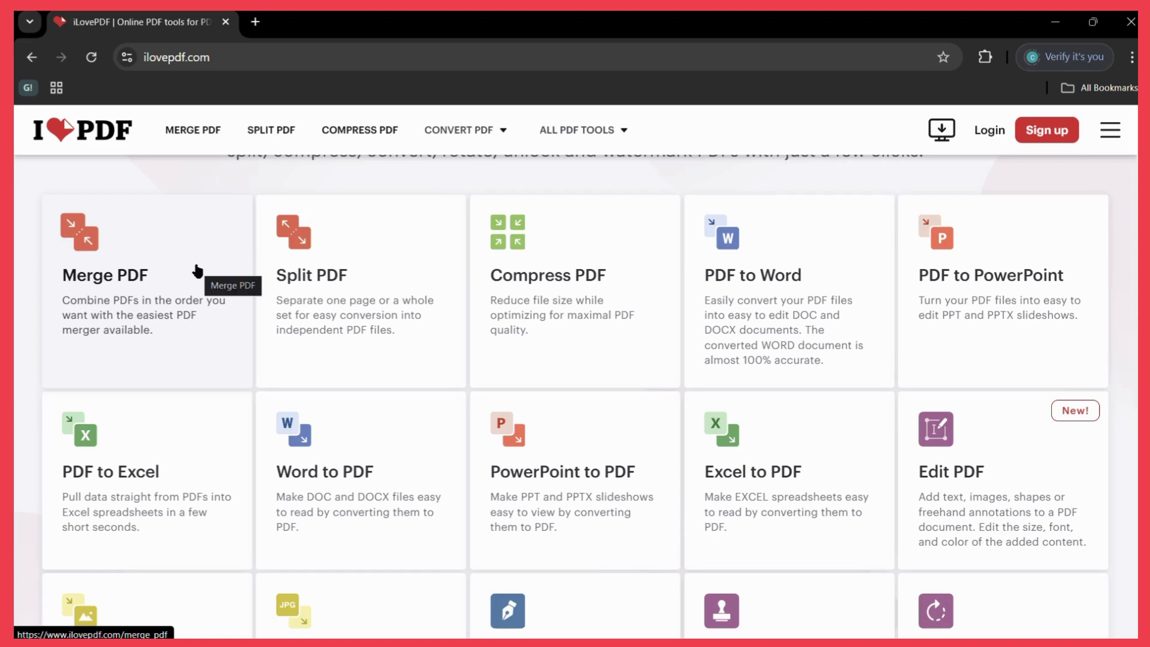
left_click(197, 271)
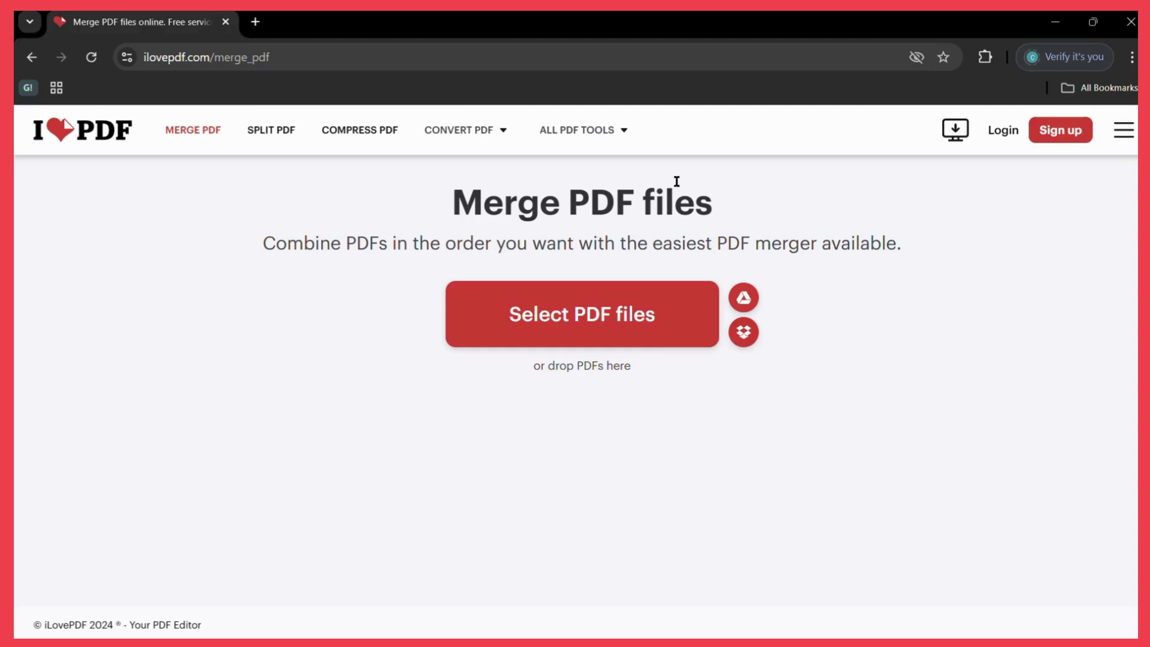
left_click(613, 331)
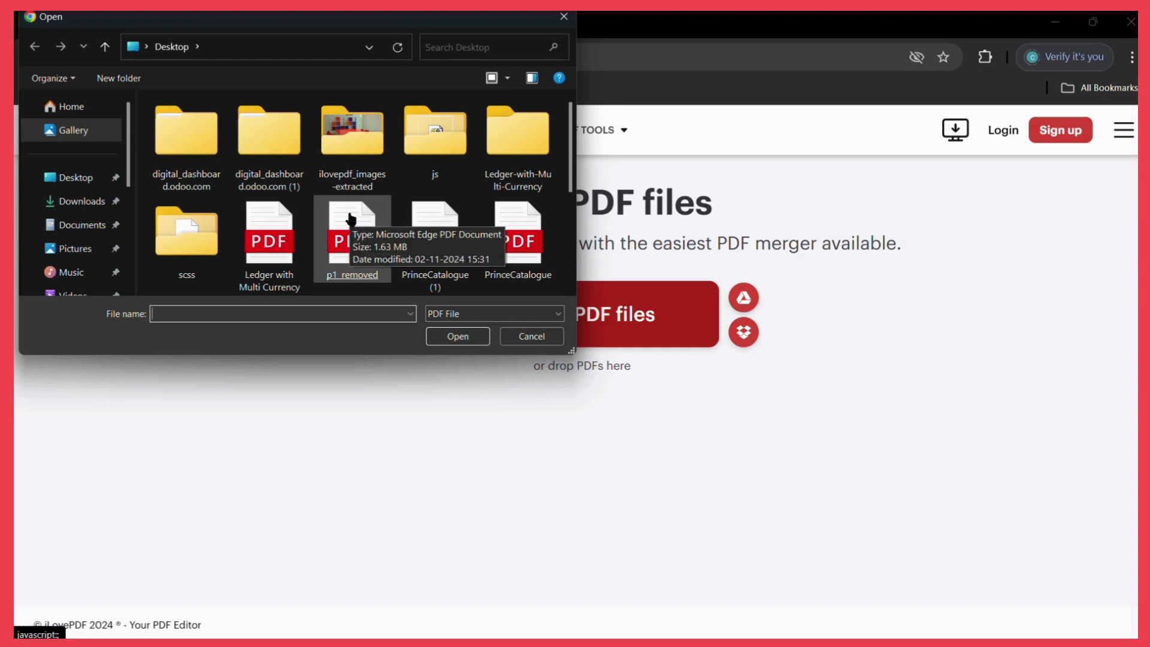
double_click(512, 231)
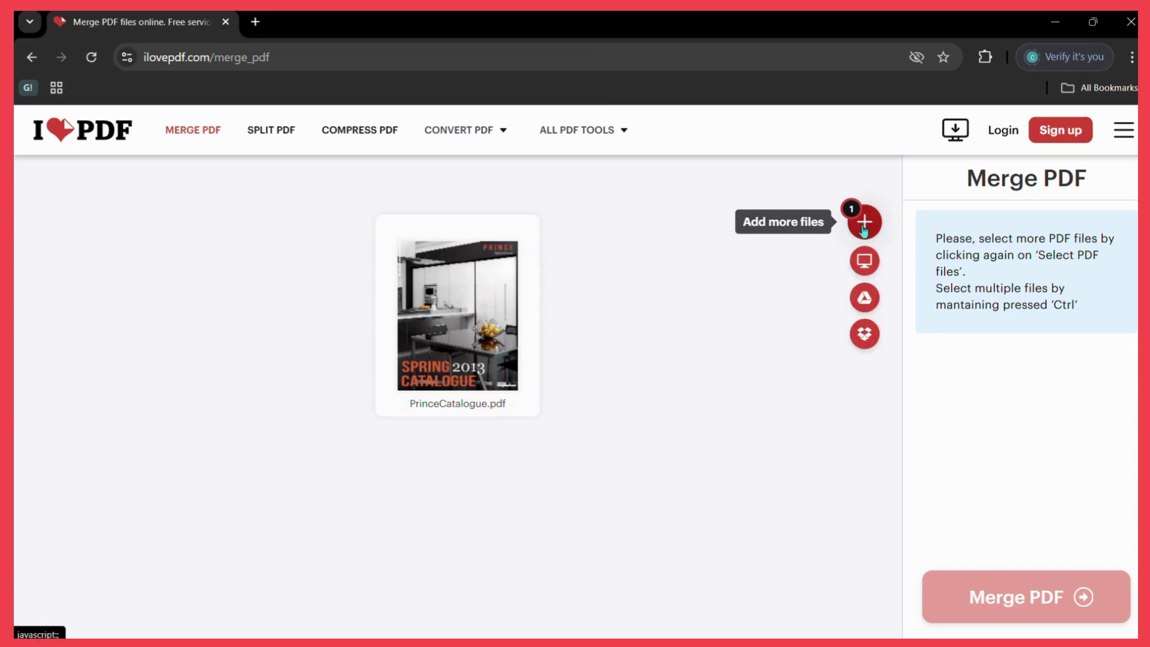
Add TEAM 8 synopsis.pdf as the second file in the merge list
left_click(864, 230)
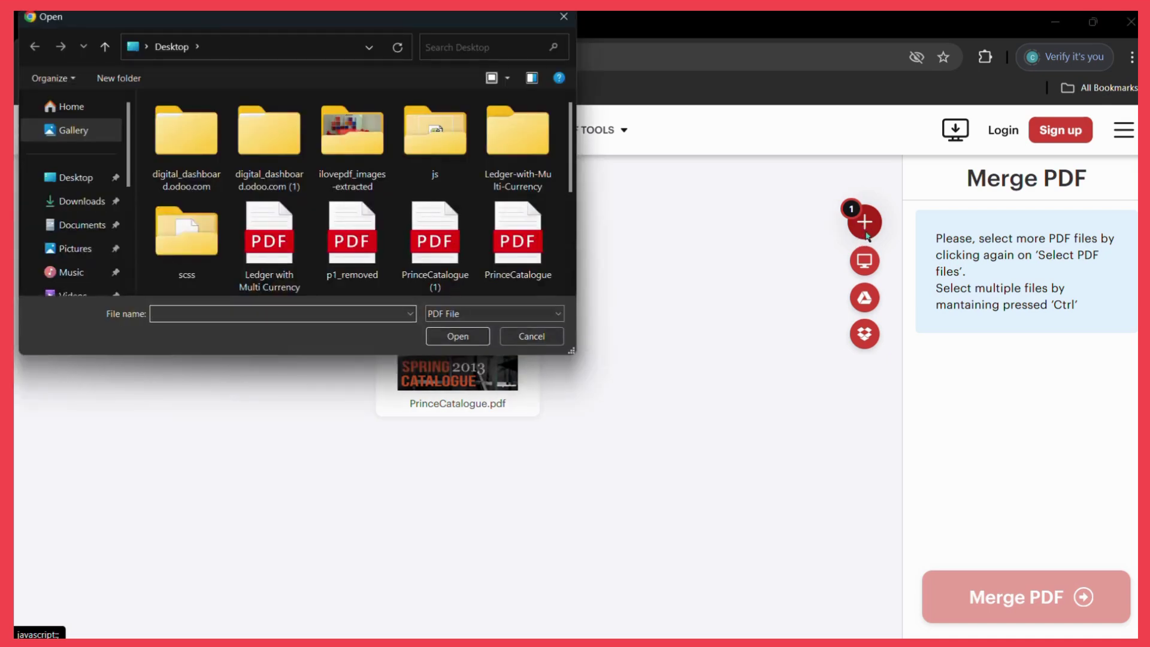
scroll(431, 280, "down", 5)
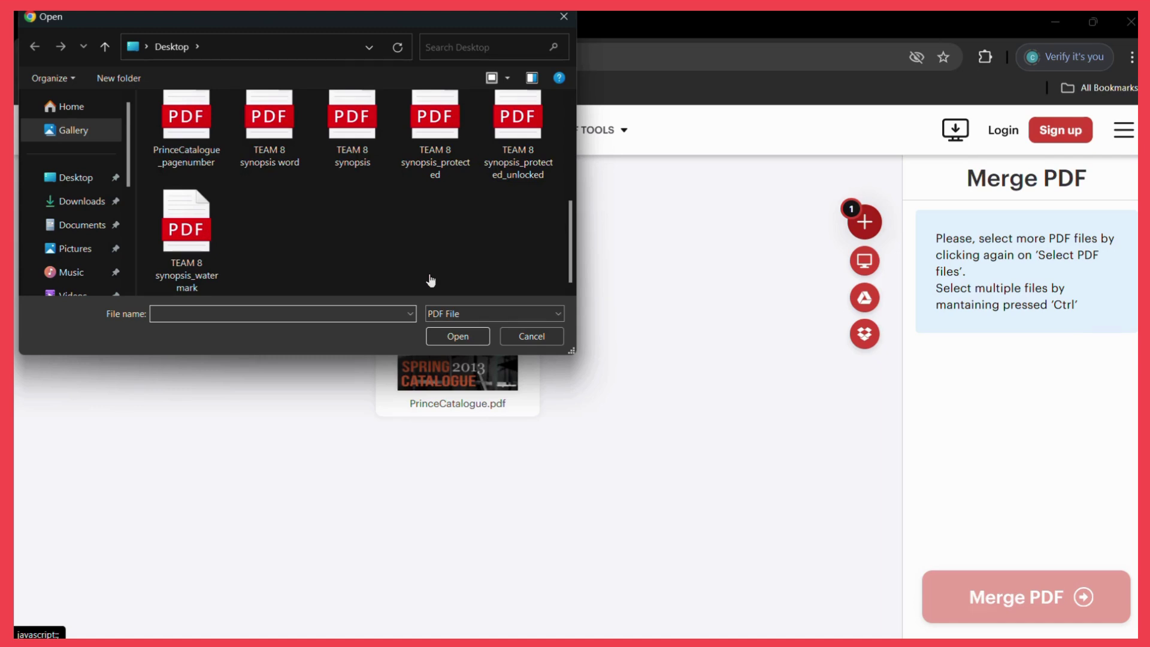
double_click(345, 144)
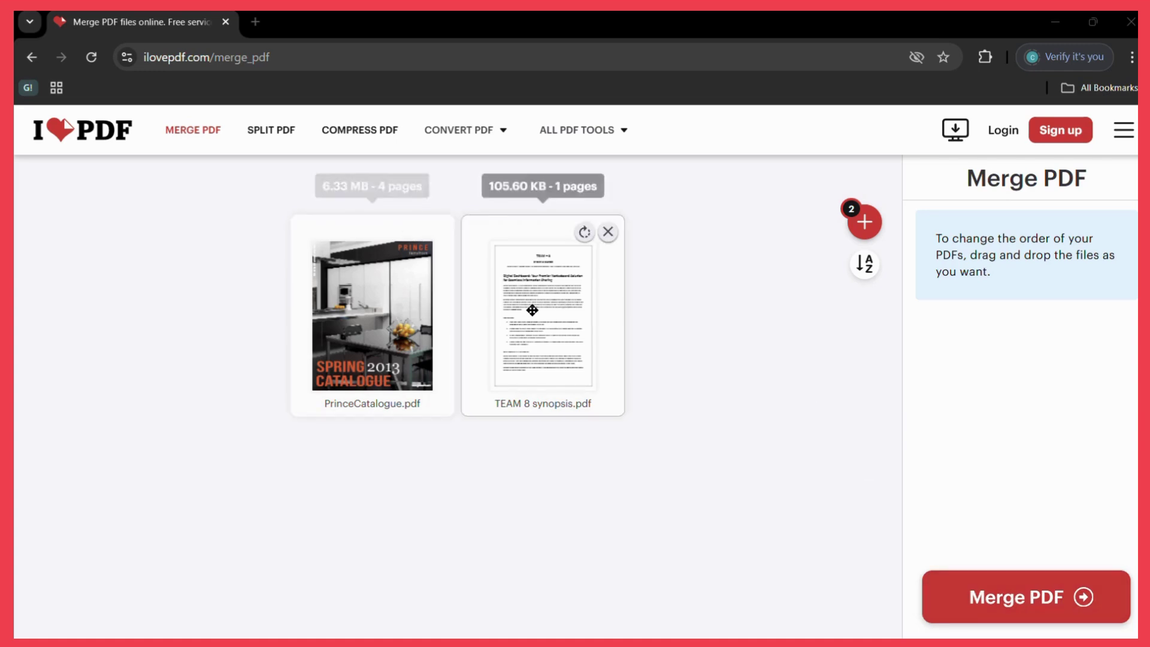
Move TEAM 8 synopsis ahead of PrinceCatalogue, merge, and download PrinceCatalogue_merged.pdf
mouse_move(532, 310)
left_mouse_down()
mouse_move(337, 298)
mouse_move(527, 312)
mouse_move(375, 302)
left_mouse_up()
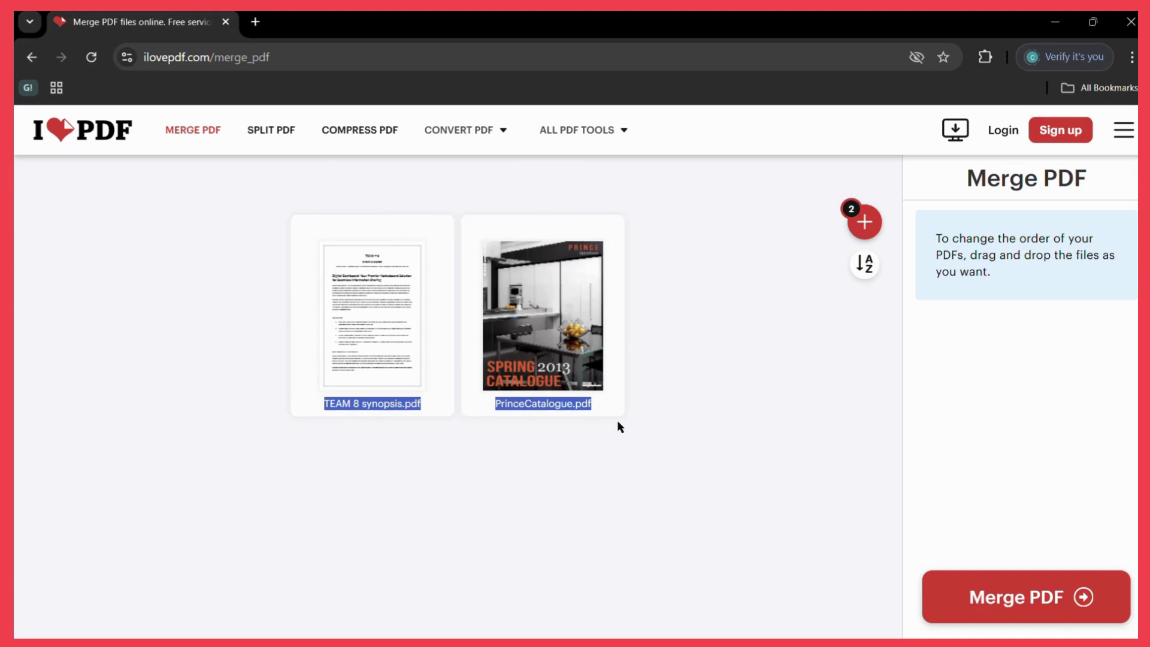
mouse_move(543, 315)
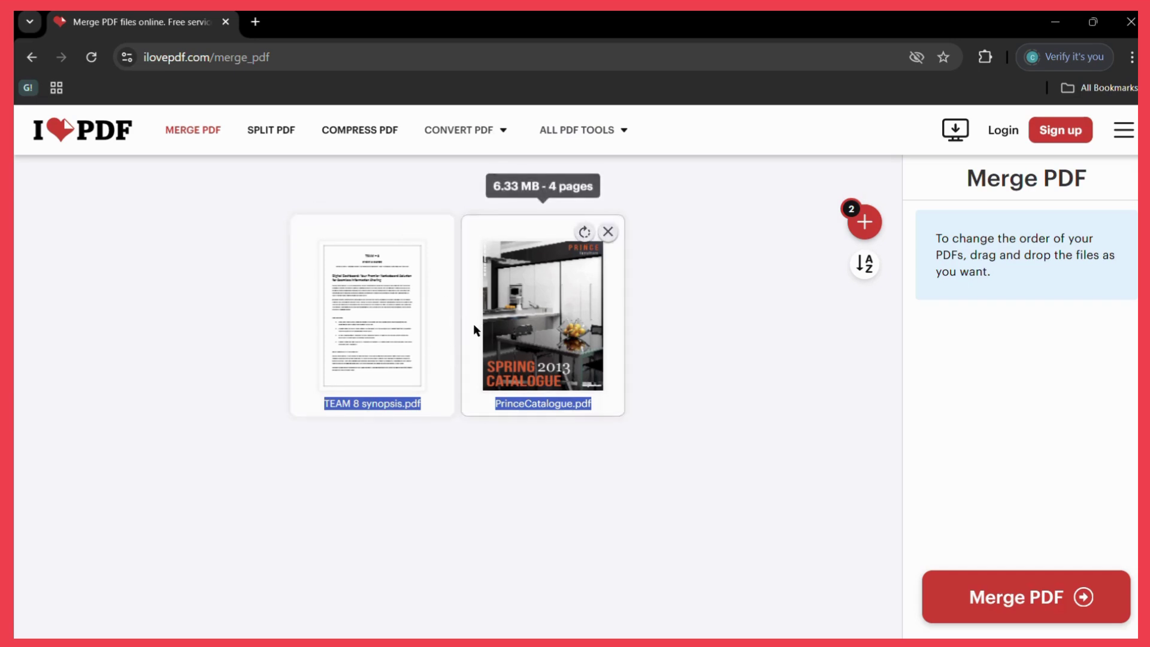
left_click(1045, 595)
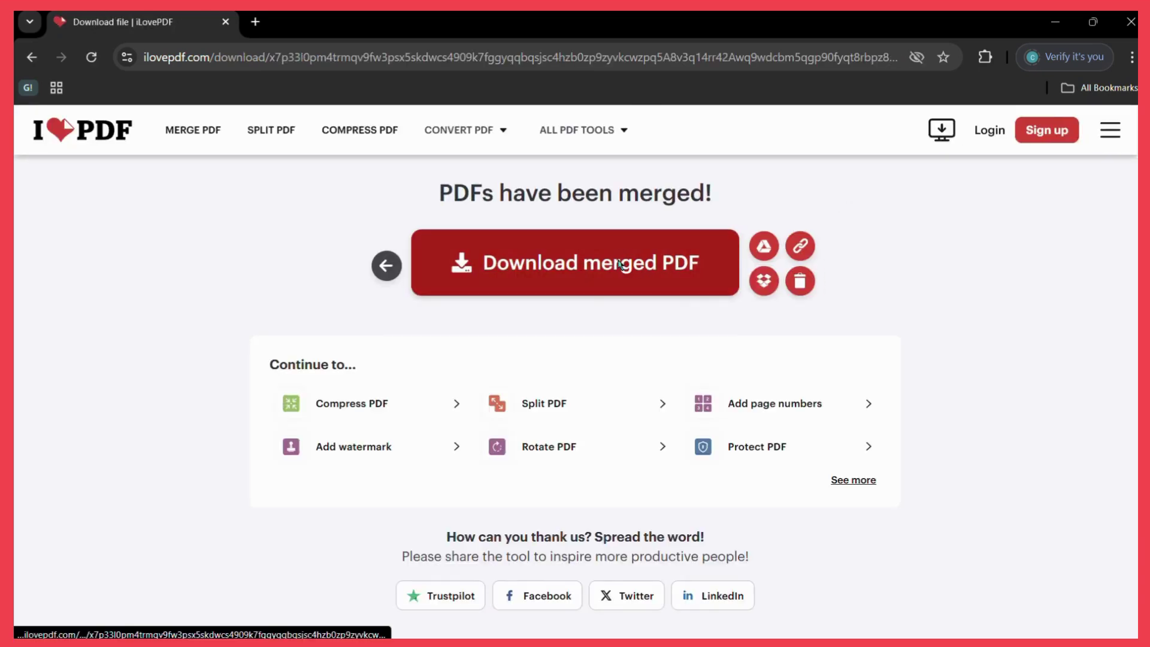
left_click(621, 266)
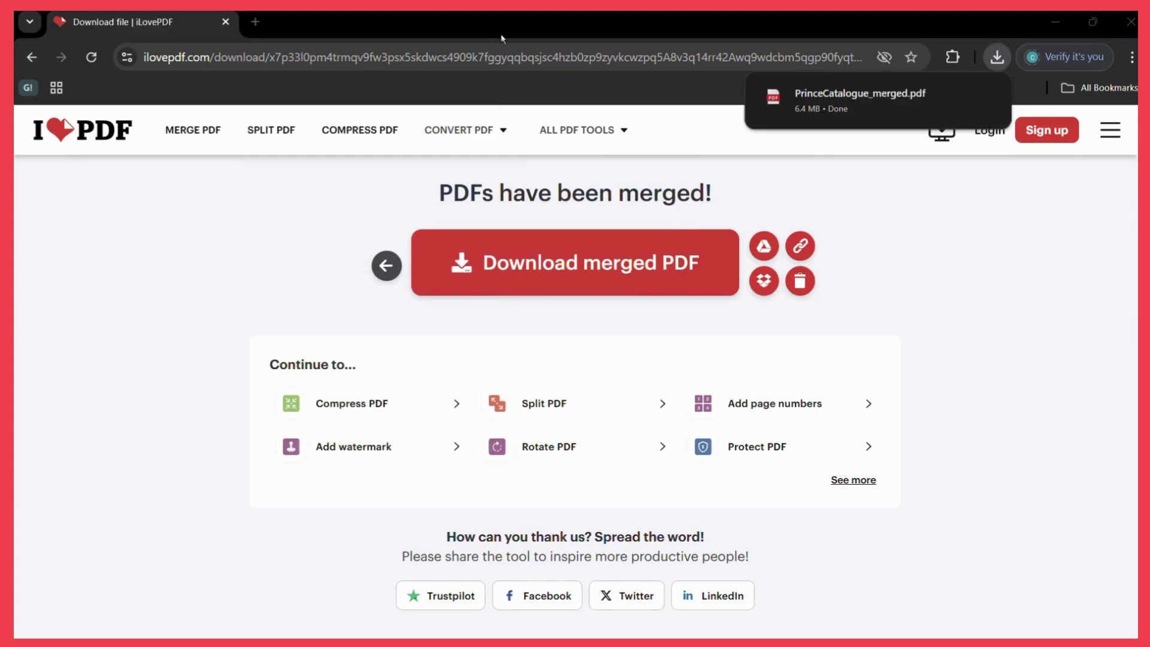
mouse_move(861, 100)
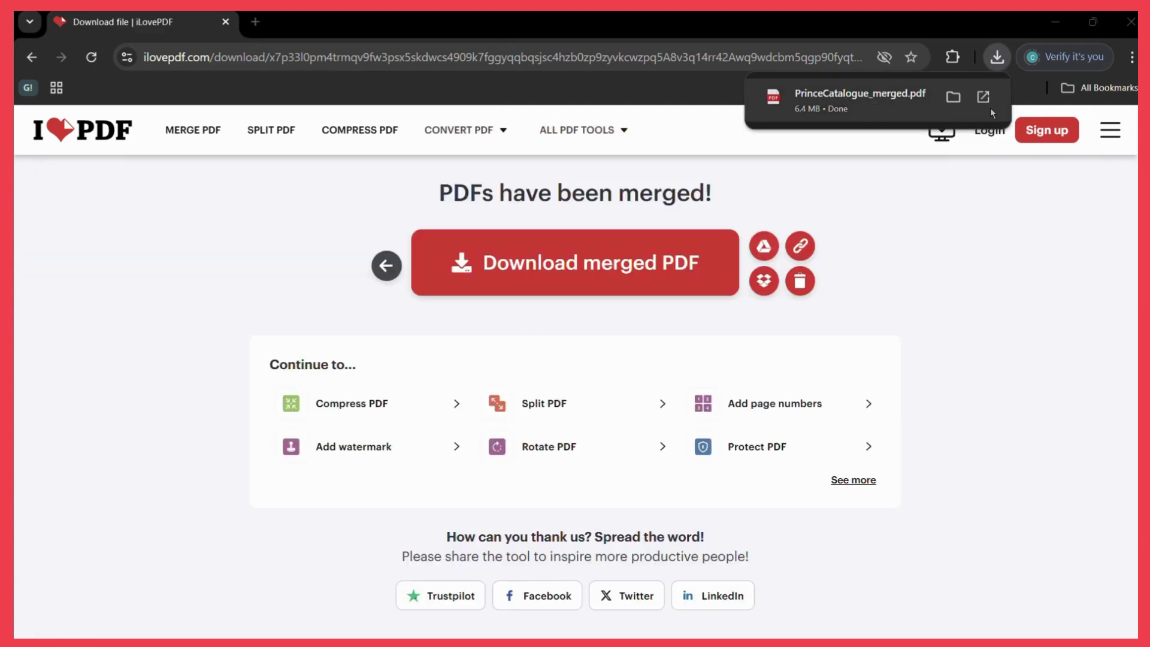
left_click(984, 97)
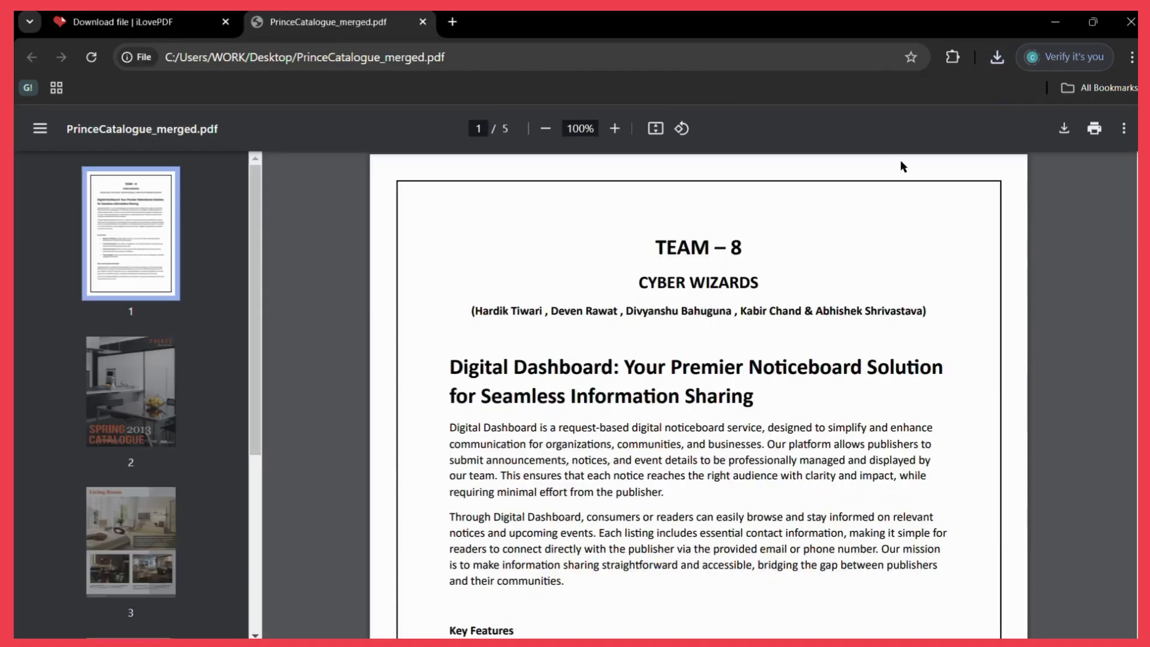
scroll(766, 385, "down", 7)
scroll(767, 385, "down", 12)
scroll(767, 385, "down", 10)
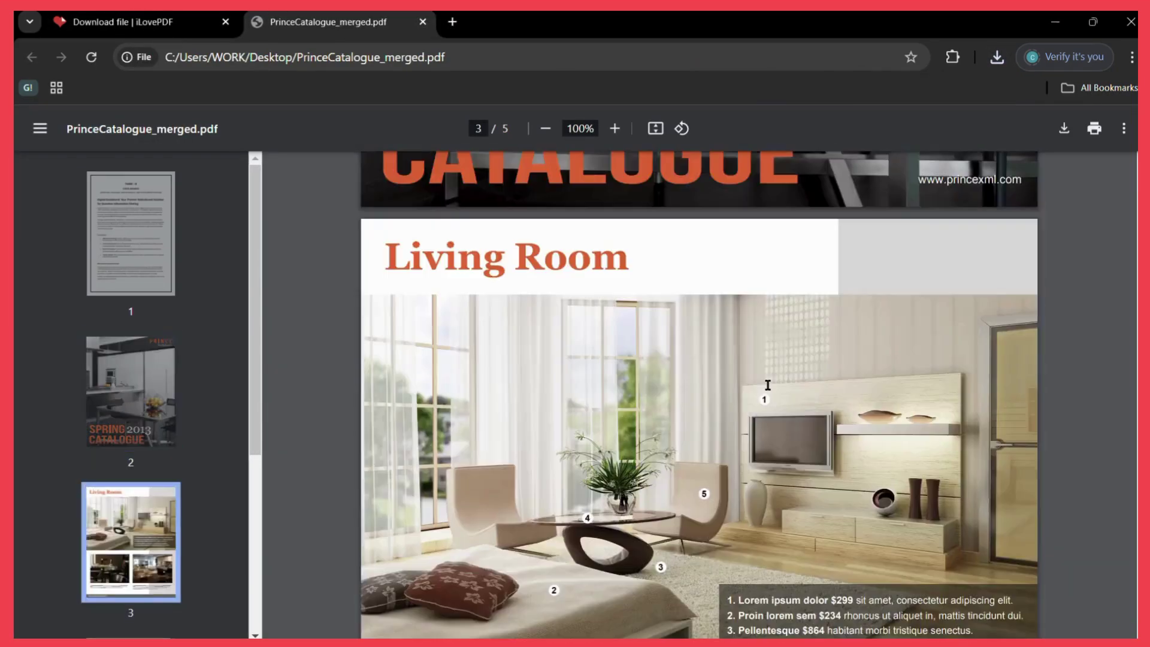
scroll(767, 385, "up", 8)
scroll(768, 385, "up", 8)
scroll(768, 385, "up", 2)
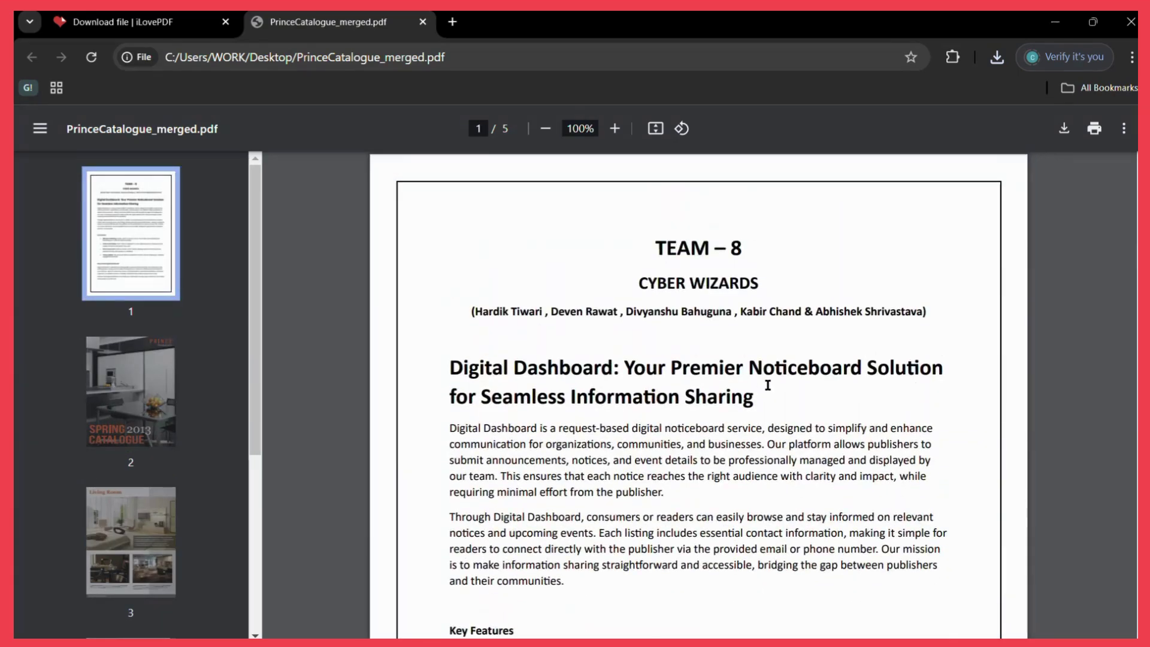
scroll(767, 385, "down", 12)
scroll(768, 385, "down", 9)
scroll(767, 385, "down", 6)
scroll(766, 386, "up", 1)
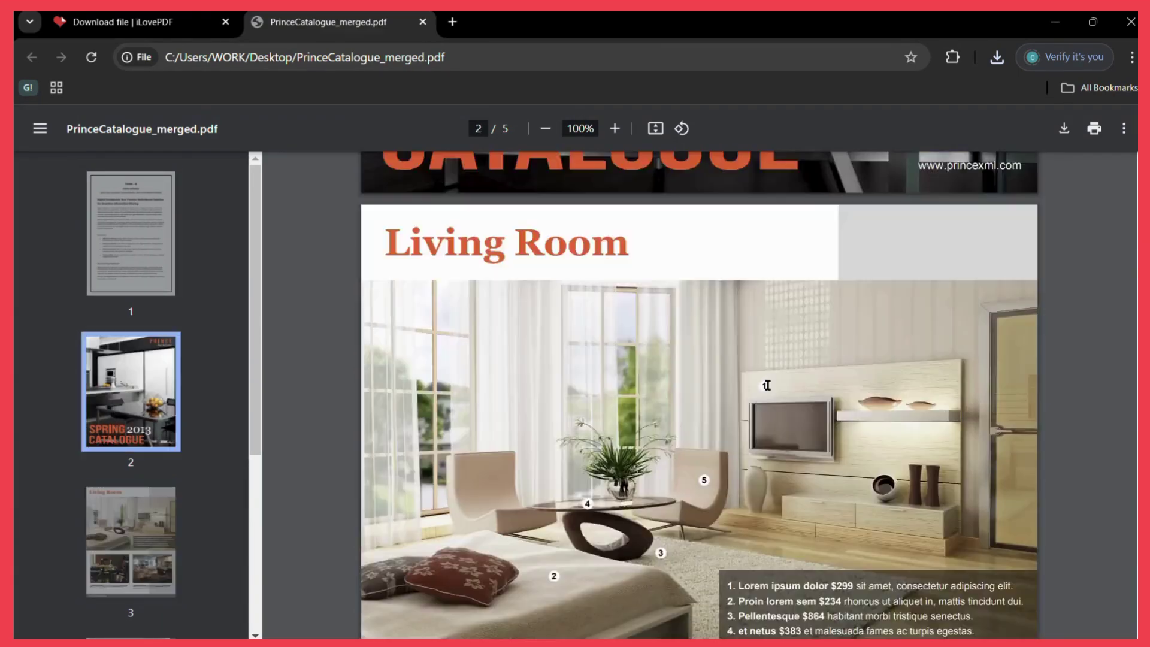
scroll(767, 385, "up", 20)
scroll(767, 385, "up", 3)
scroll(768, 385, "down", 15)
scroll(768, 385, "down", 5)
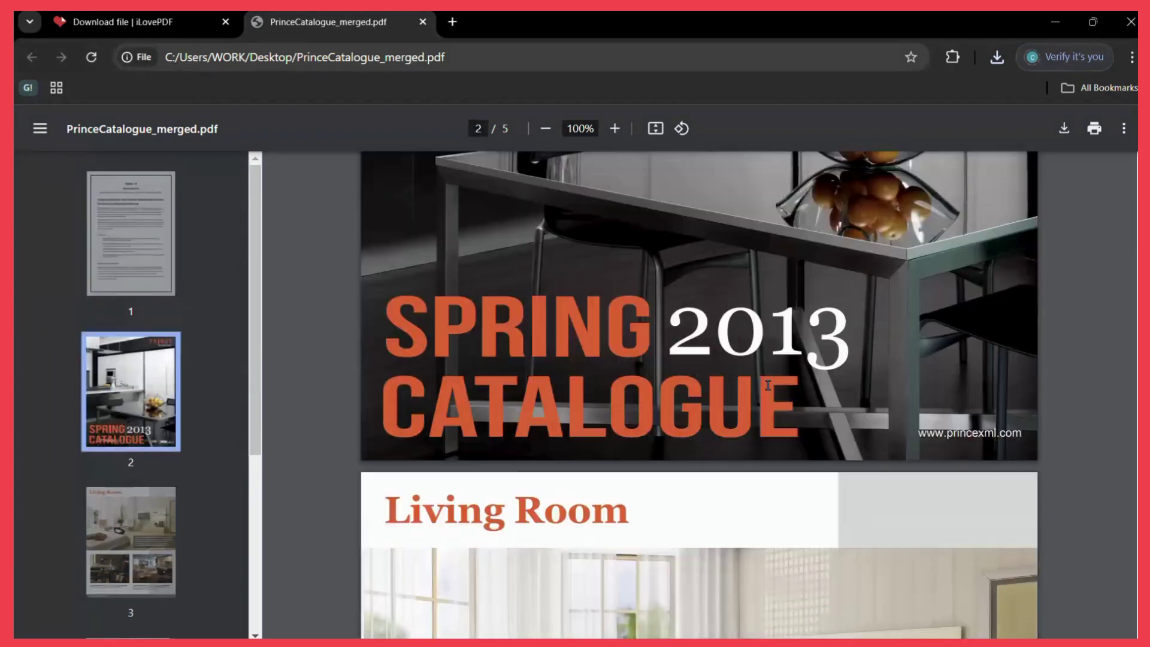
scroll(767, 385, "down", 6)
scroll(767, 386, "up", 10)
scroll(767, 385, "up", 6)
scroll(767, 385, "up", 4)
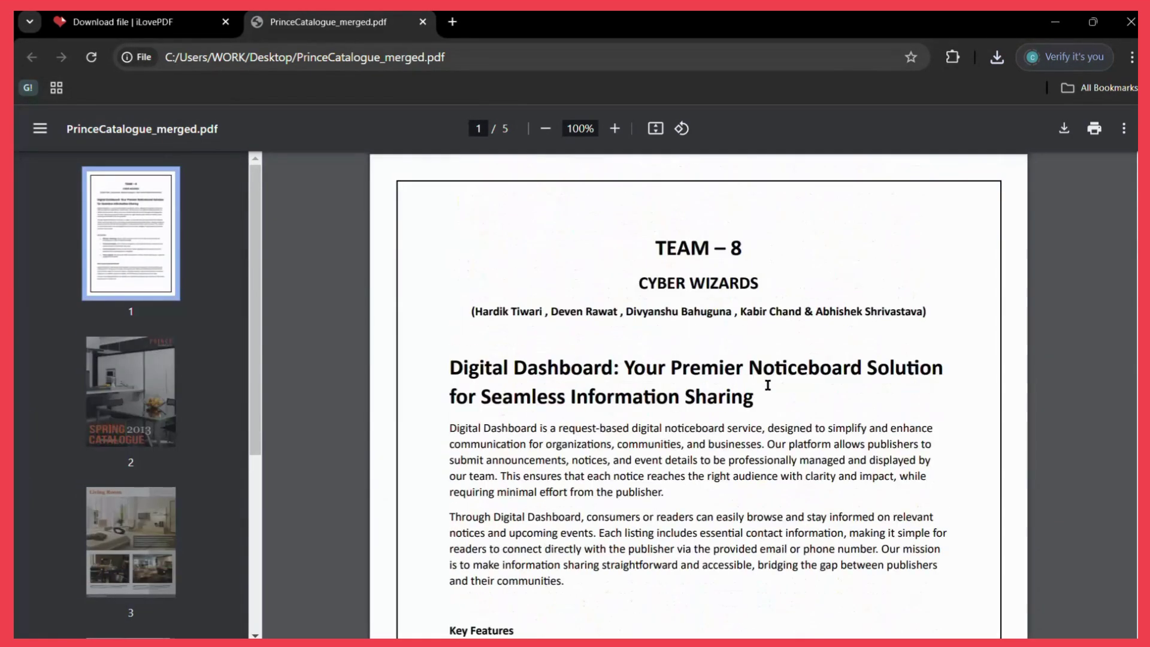